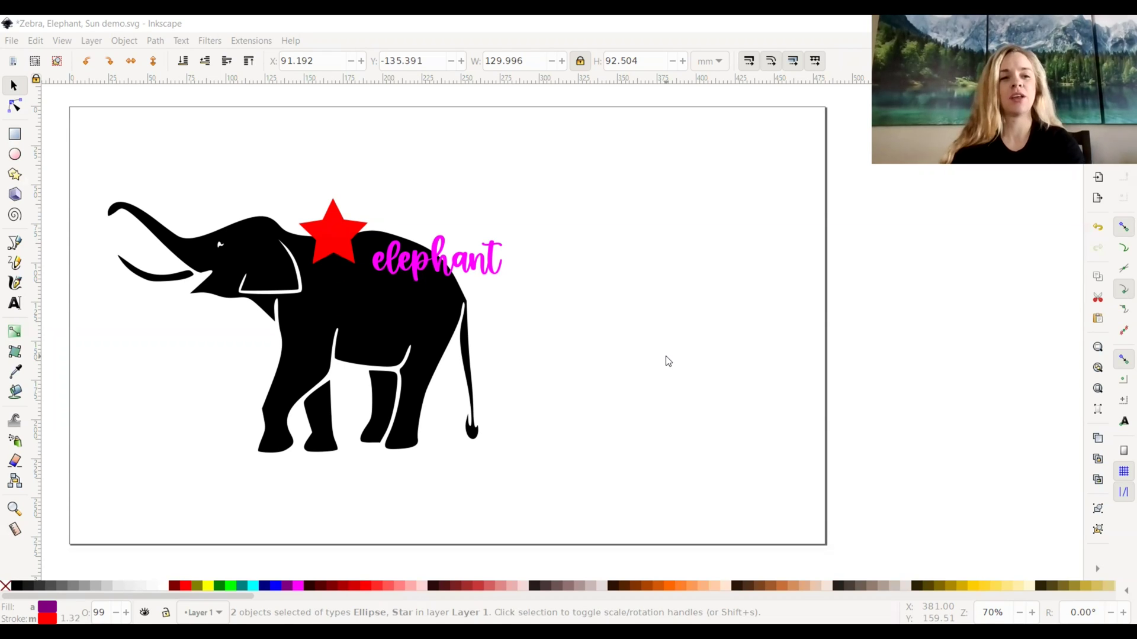
# Select the elephant, red star and magenta script, and check the Path operations without applying one
pyautogui.click(346, 303)
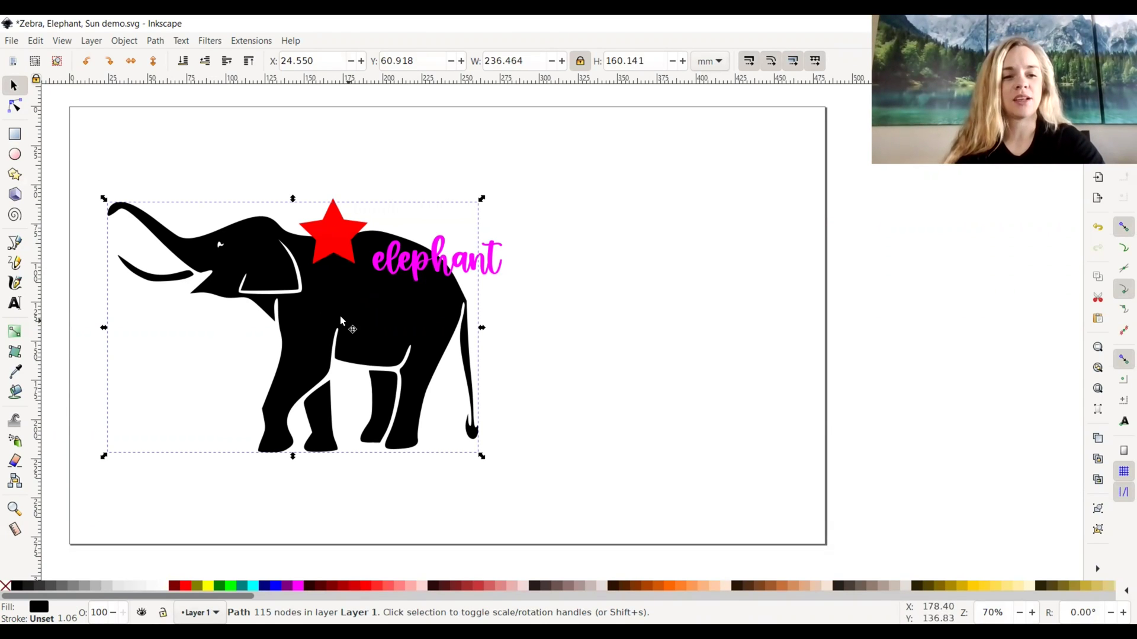
pyautogui.click(331, 232)
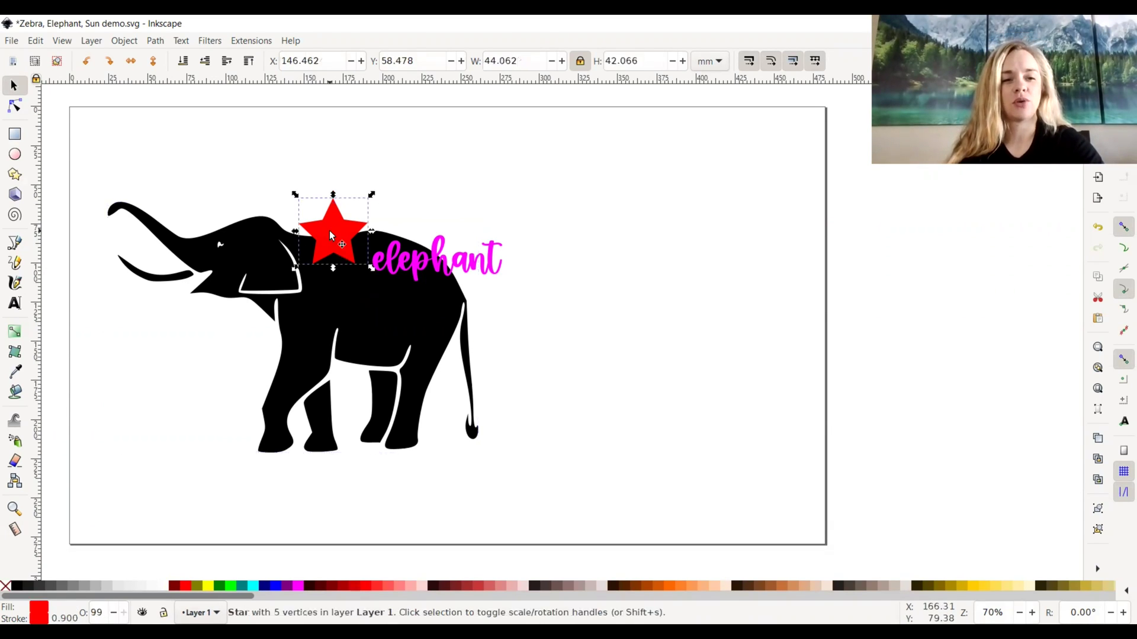
pyautogui.click(438, 256)
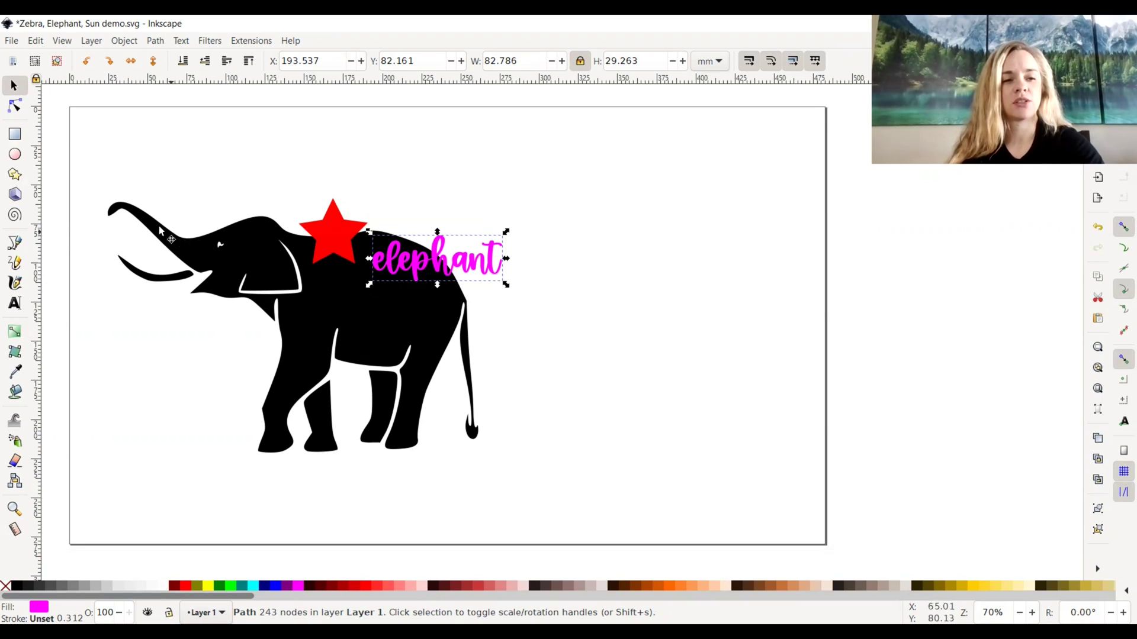
pyautogui.click(158, 45)
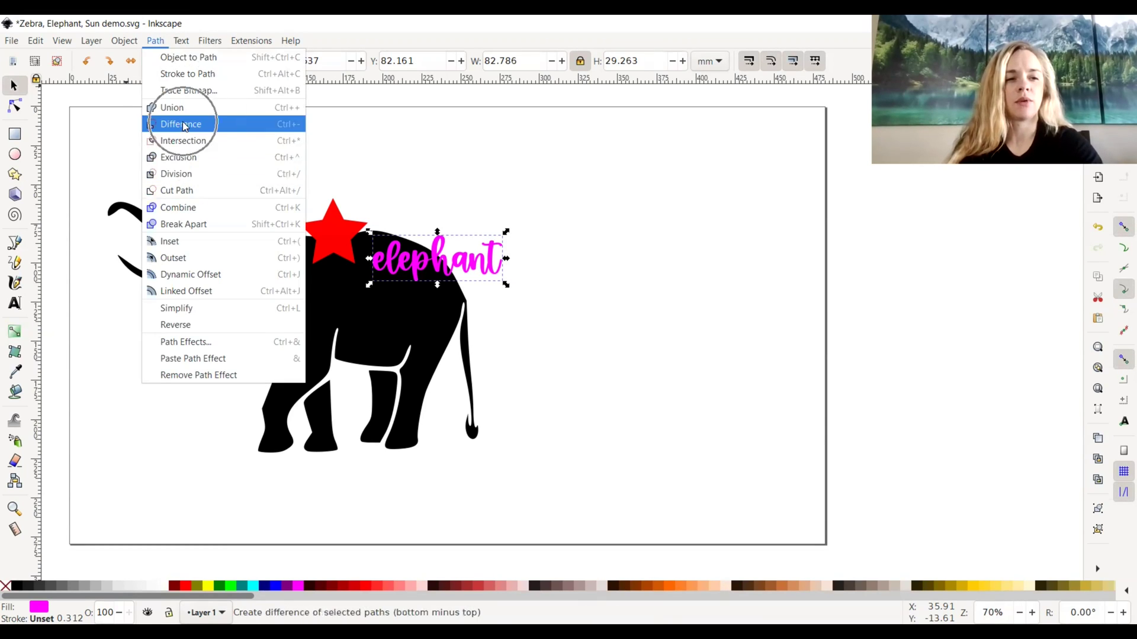
pyautogui.click(447, 132)
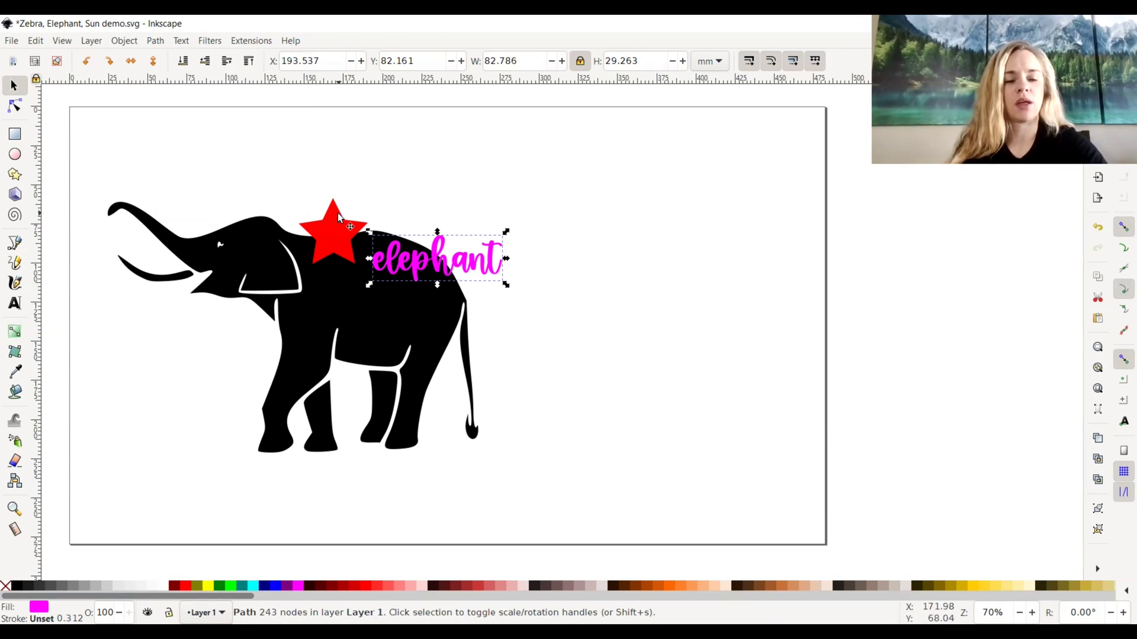
# Nudge the red star alone slightly up-left to X 142.304, Y 57.344 mm
pyautogui.click(414, 172)
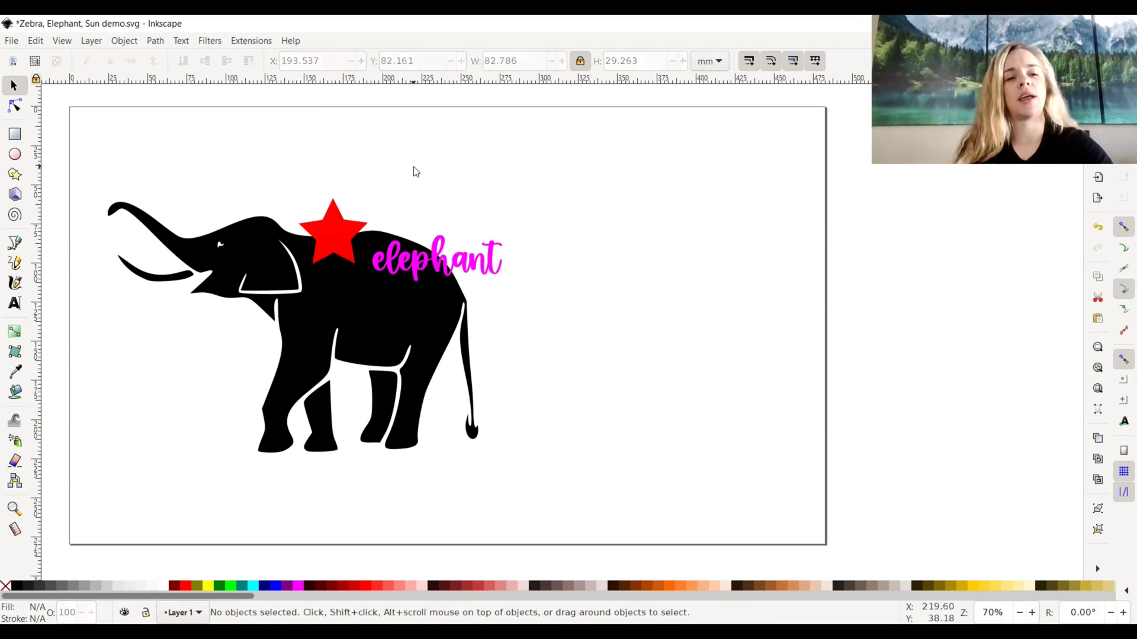
pyautogui.click(326, 316)
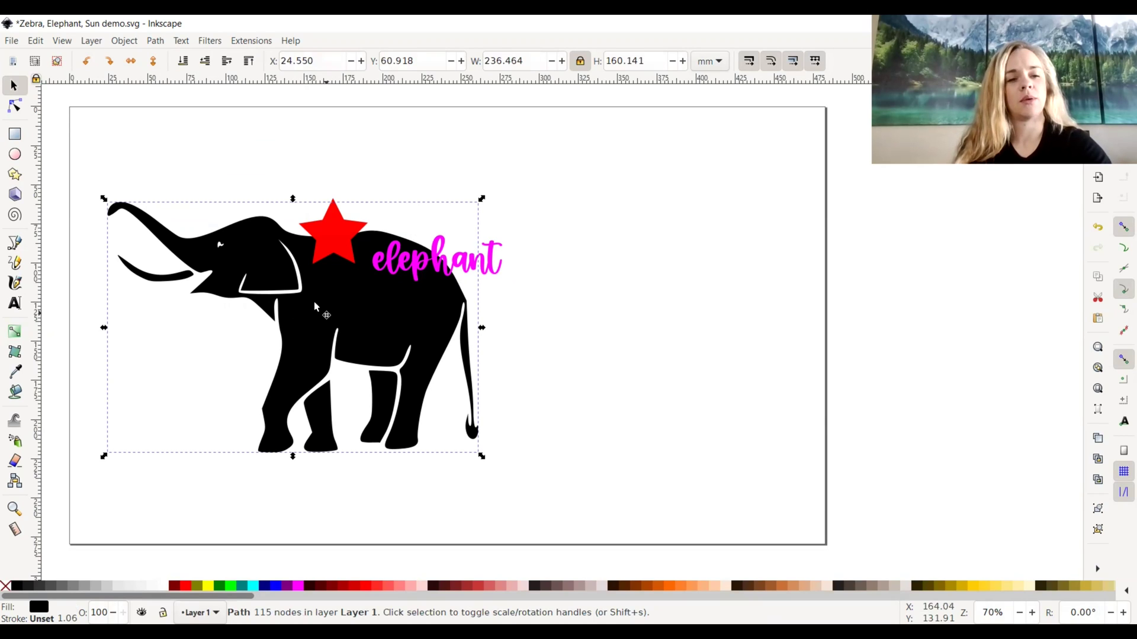
pyautogui.keyDown('shift'); pyautogui.click(328, 240); pyautogui.keyUp('shift')
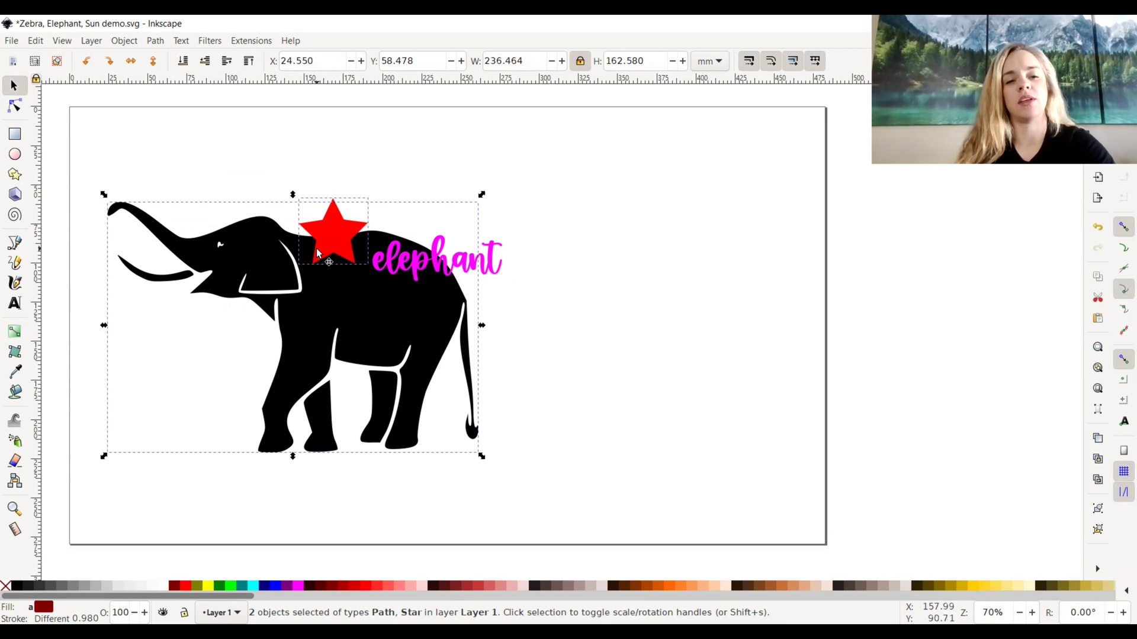
pyautogui.click(363, 166)
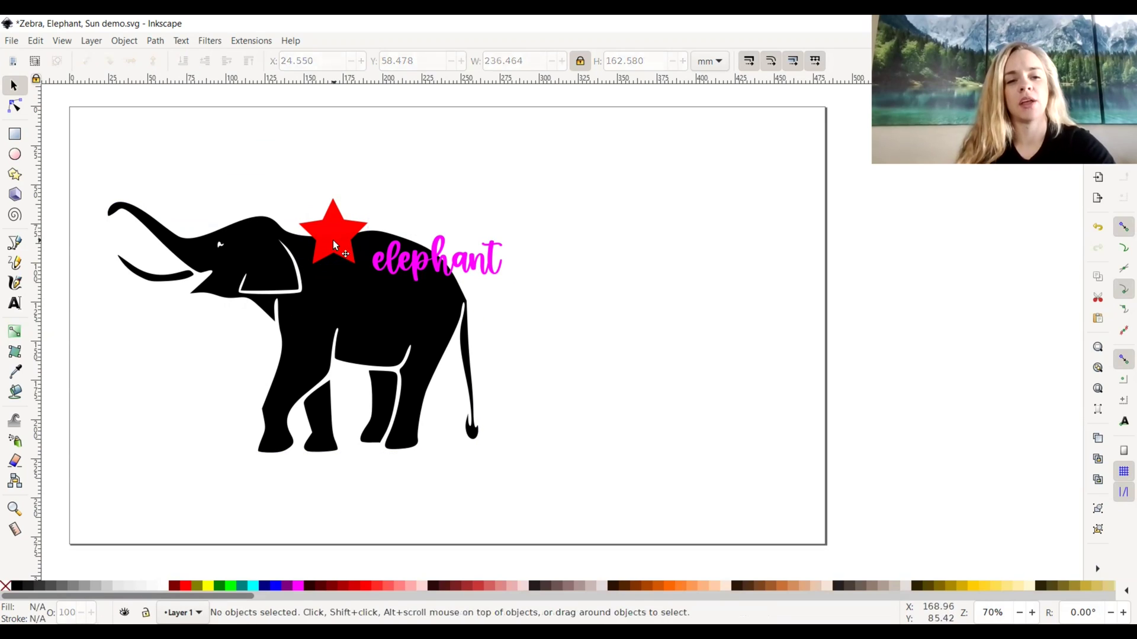
pyautogui.click(332, 231)
pyautogui.moveTo(332, 227)
pyautogui.mouseDown()
pyautogui.moveTo(341, 232)
pyautogui.moveTo(327, 228)
pyautogui.mouseUp()
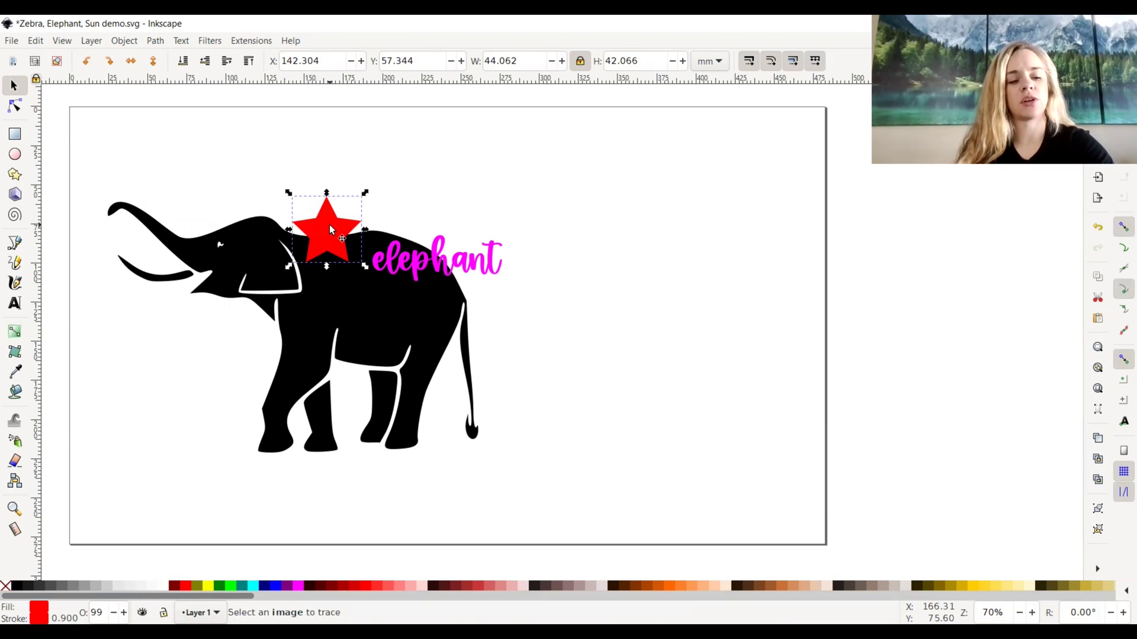
# Select the star with the elephant and apply Path > Difference, leaving a 123-node notched path
pyautogui.keyDown('shift'); pyautogui.click(239, 243); pyautogui.keyUp('shift')
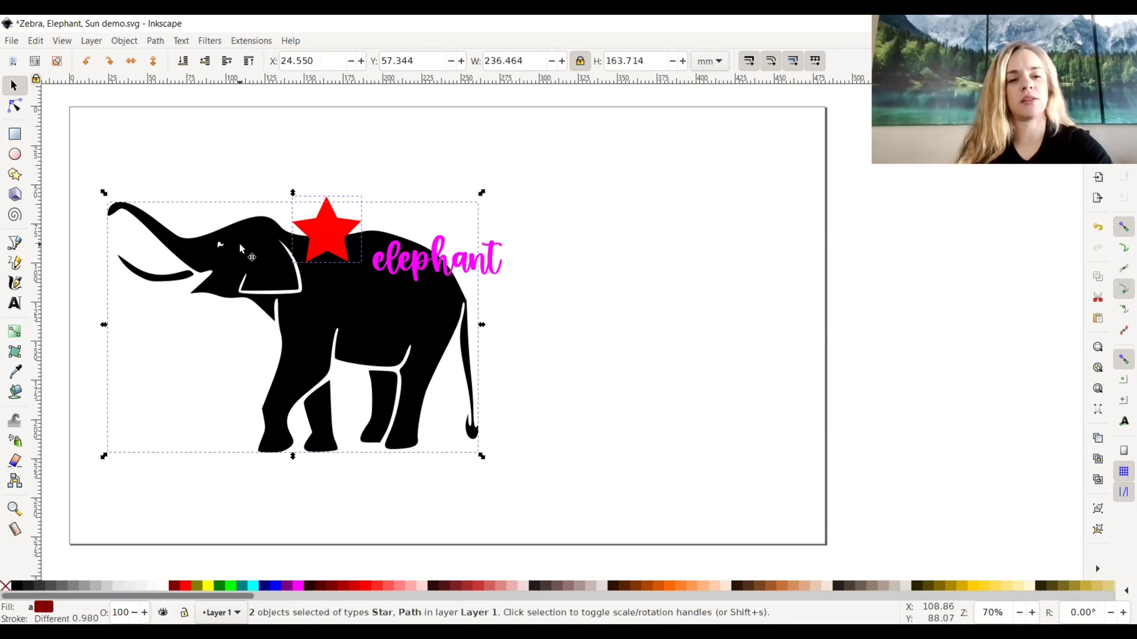
pyautogui.click(156, 43)
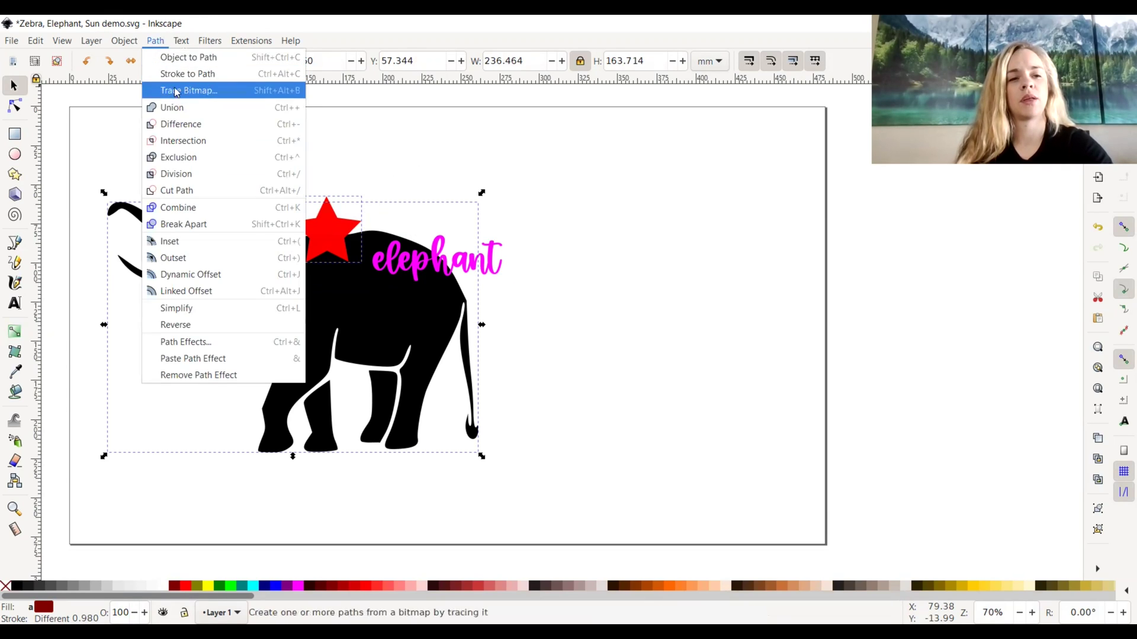
pyautogui.click(185, 128)
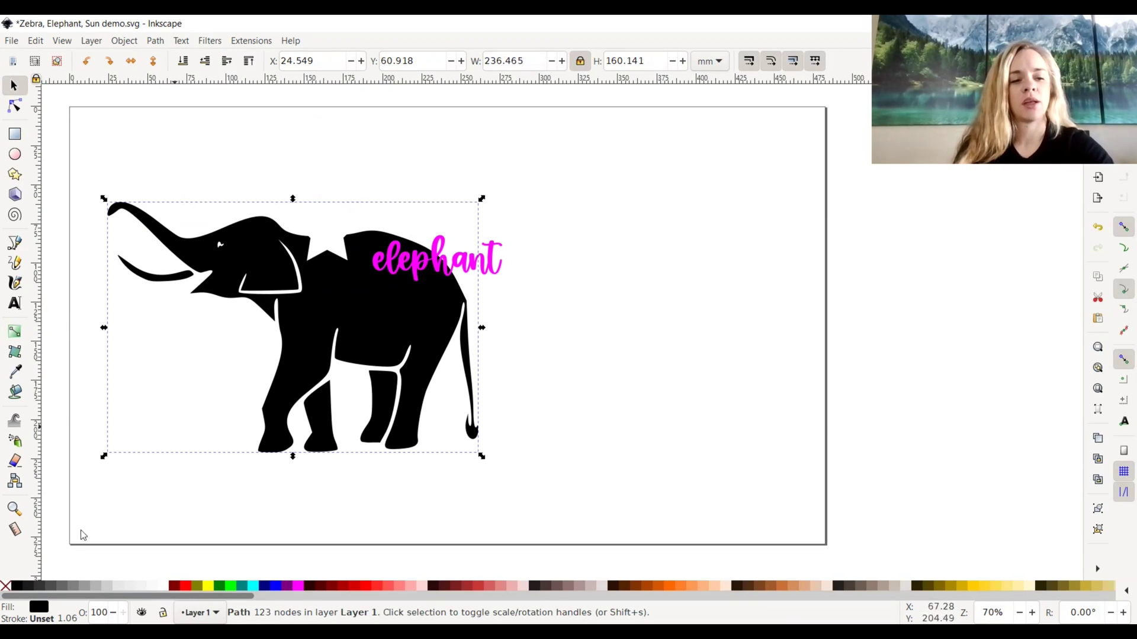
pyautogui.click(6, 586)
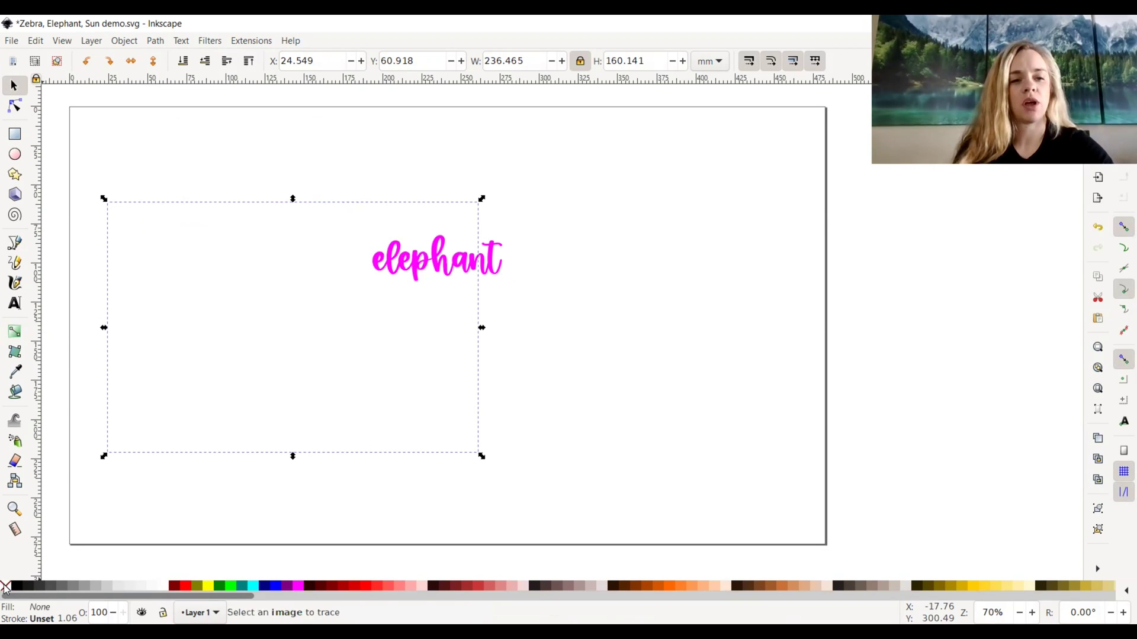
pyautogui.rightClick(187, 585)
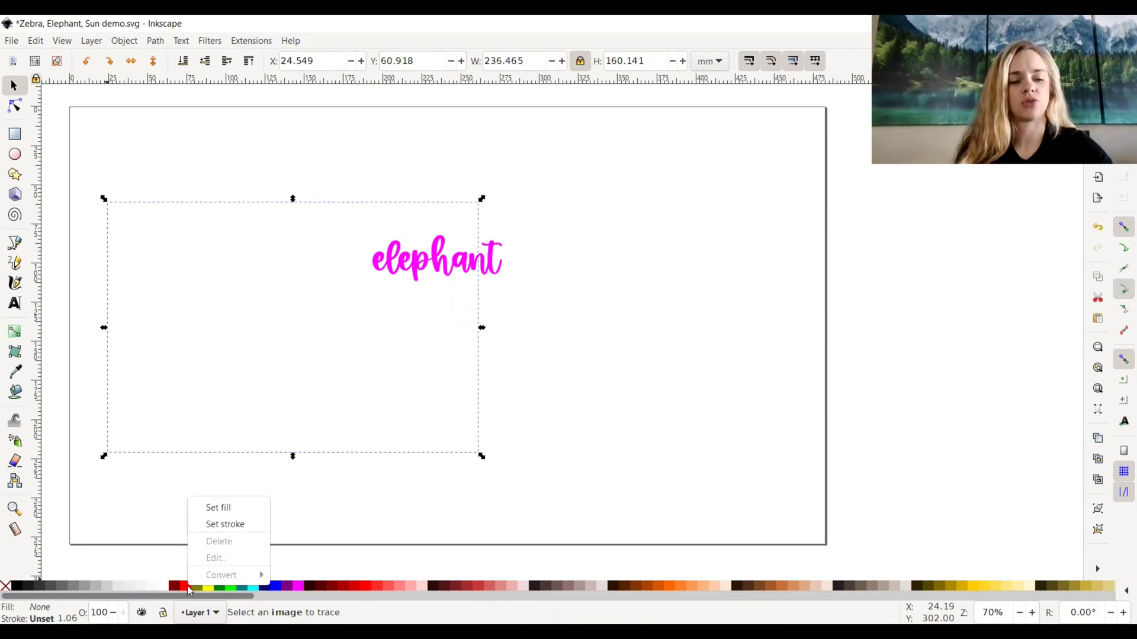
pyautogui.click(234, 525)
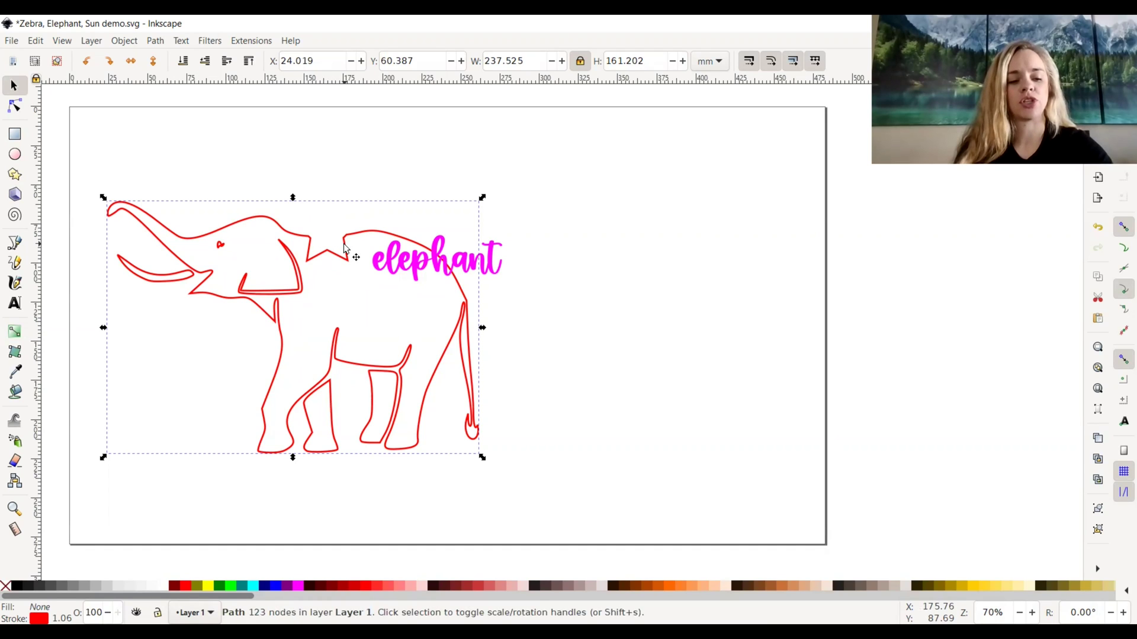
pyautogui.hotkey('ctrl', 'z')
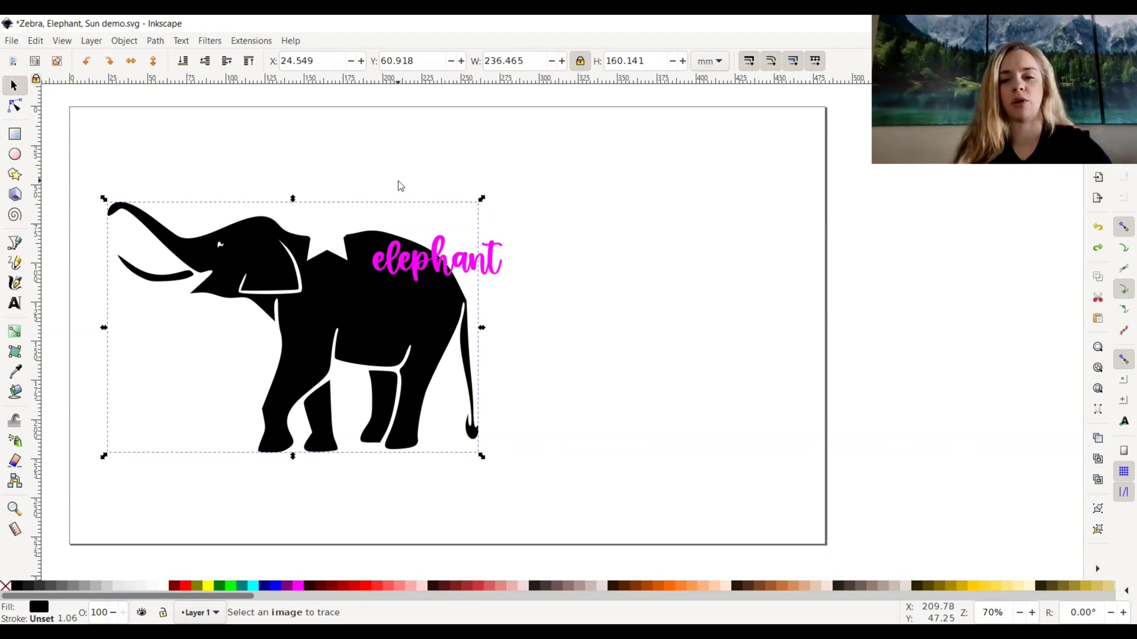
# Undo the Difference and move the red star to the right of the elephant
pyautogui.hotkey('ctrl', 'z')
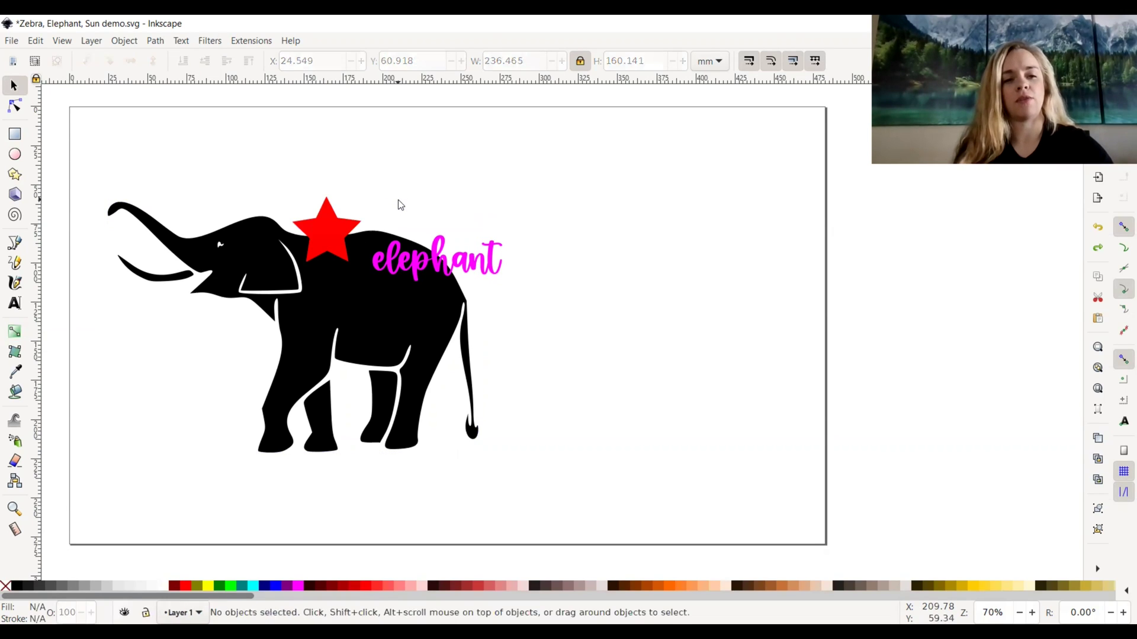
pyautogui.click(322, 237)
pyautogui.moveTo(324, 236); pyautogui.dragTo(672, 293)
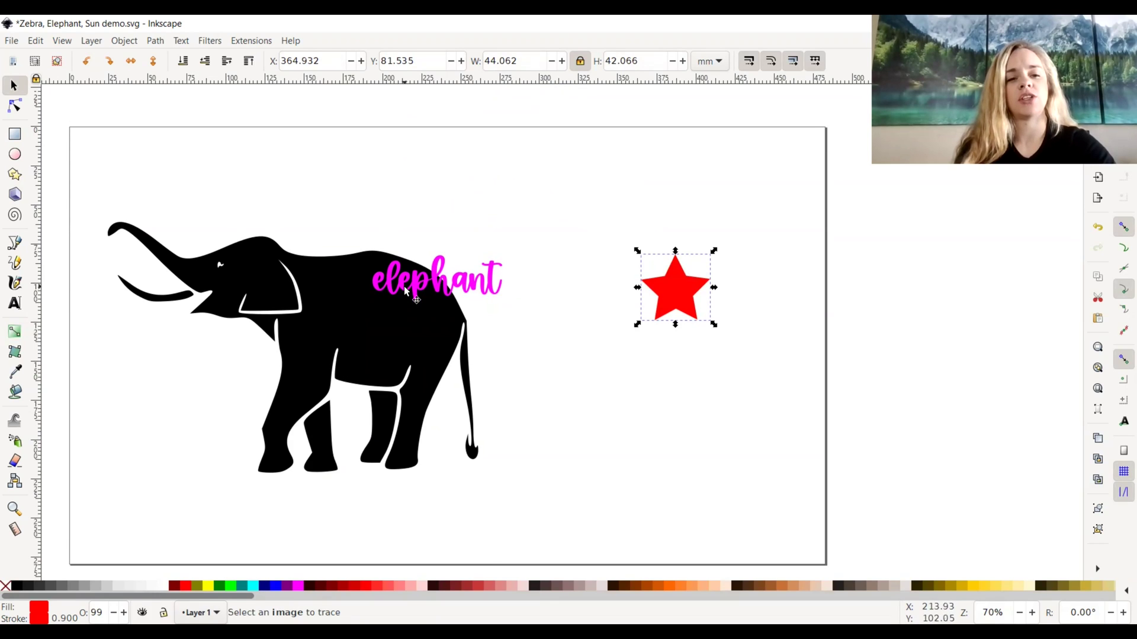
# Place the magenta script on the elephant's back at X 191.269, Y 83.673 mm, selected with the elephant
pyautogui.click(441, 293)
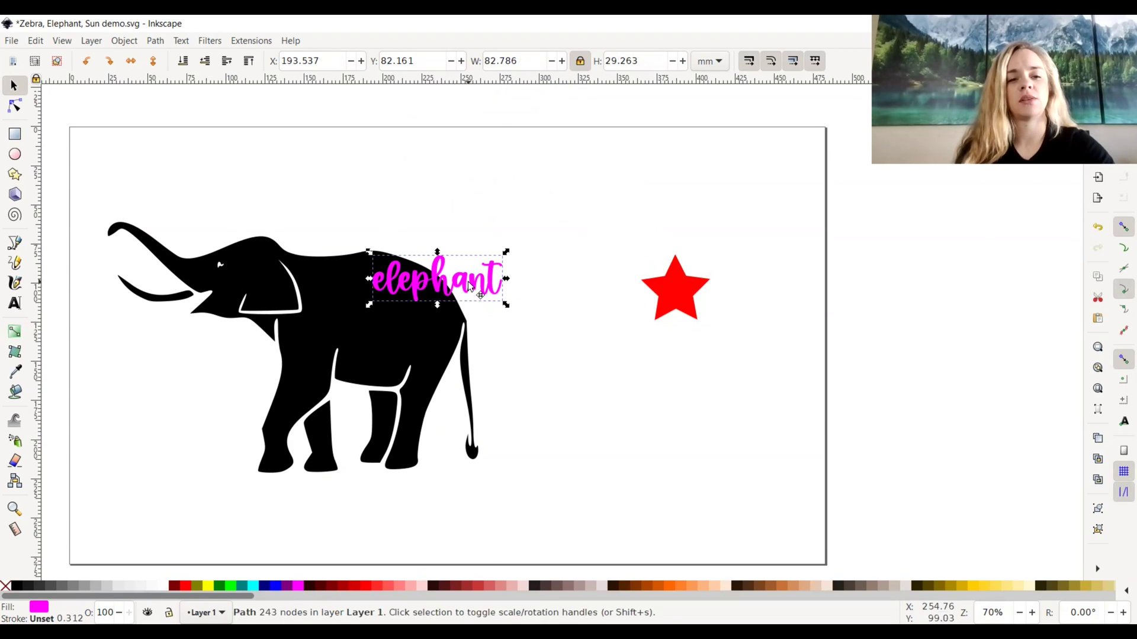
pyautogui.moveTo(465, 284)
pyautogui.mouseDown()
pyautogui.moveTo(432, 281)
pyautogui.moveTo(459, 283)
pyautogui.moveTo(467, 270)
pyautogui.moveTo(464, 289)
pyautogui.mouseUp()
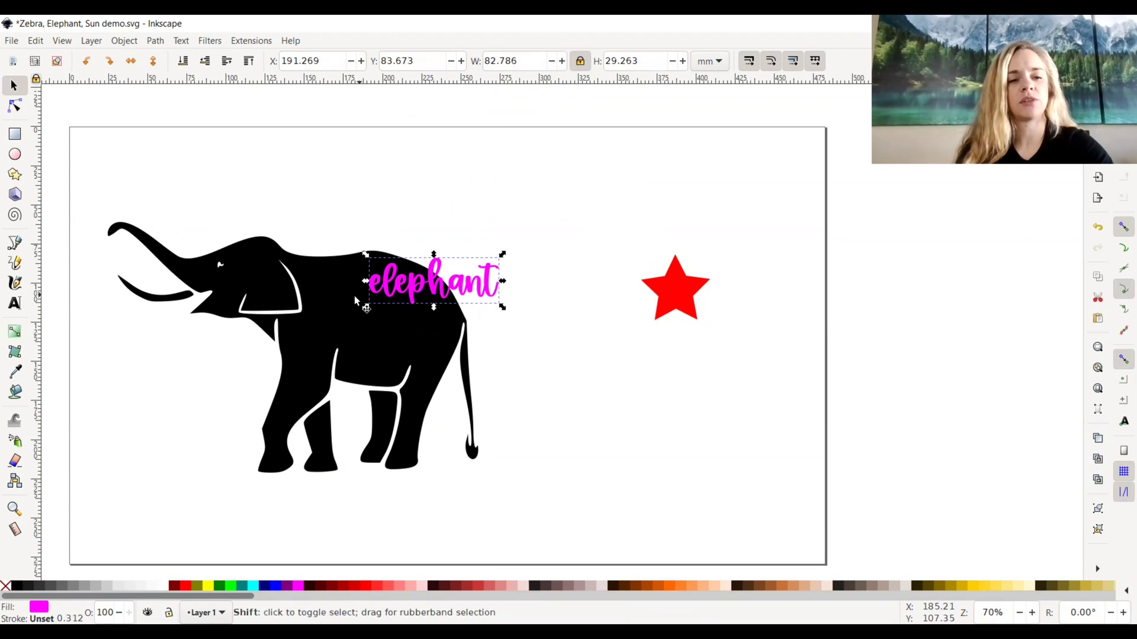
pyautogui.keyDown('shift'); pyautogui.click(327, 283); pyautogui.keyUp('shift')
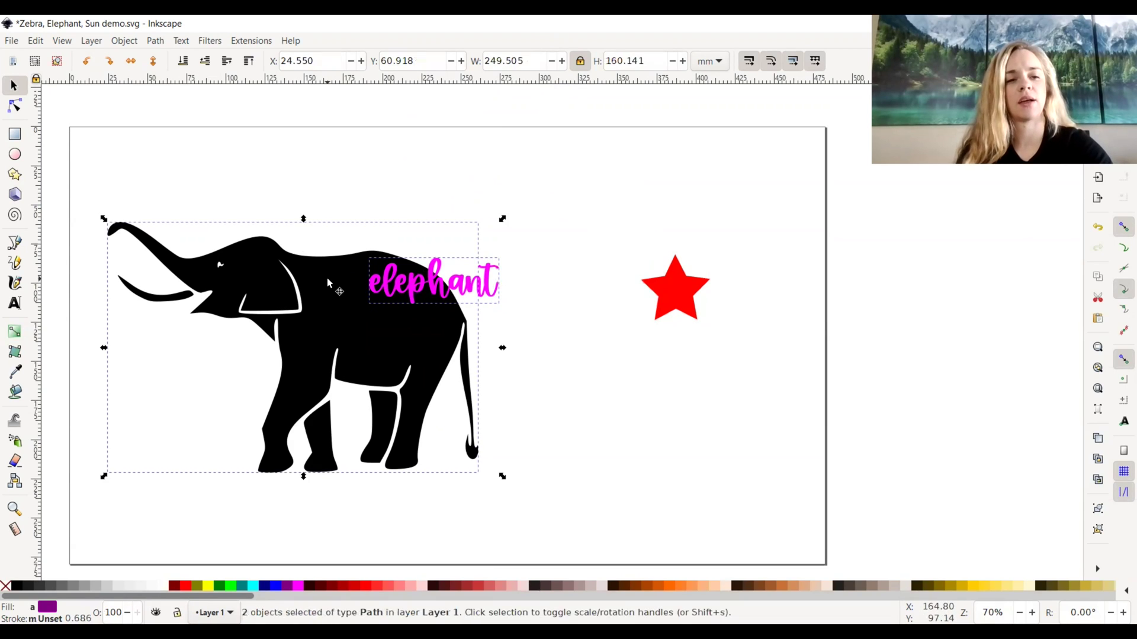
# Apply Path > Exclusion to knock the 'elephant' script out of the silhouette
pyautogui.click(156, 42)
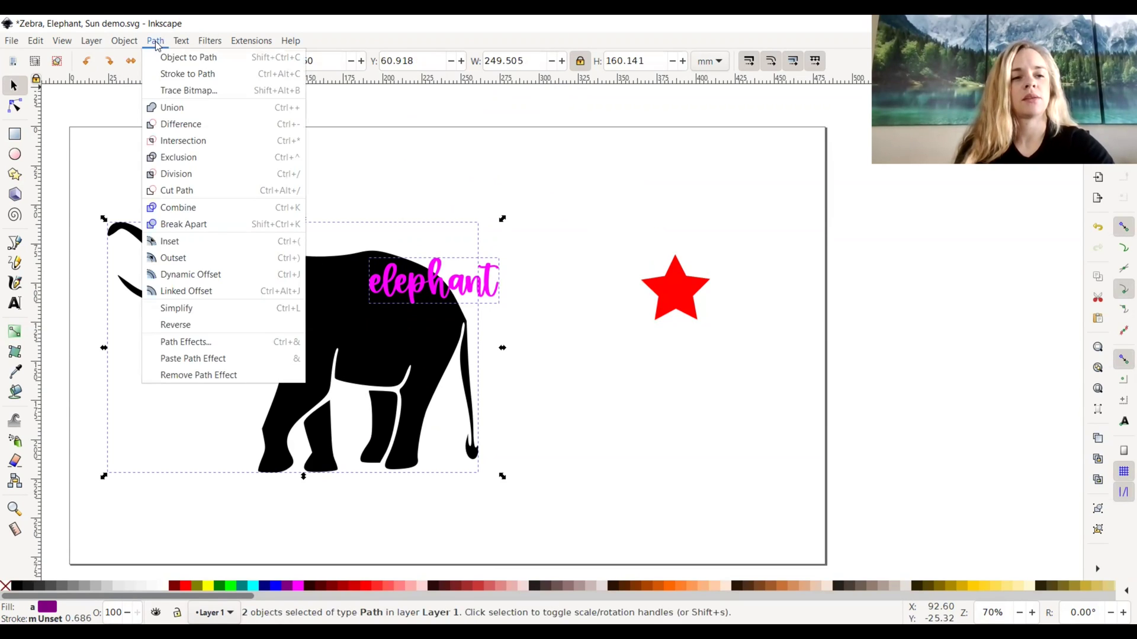
pyautogui.click(183, 159)
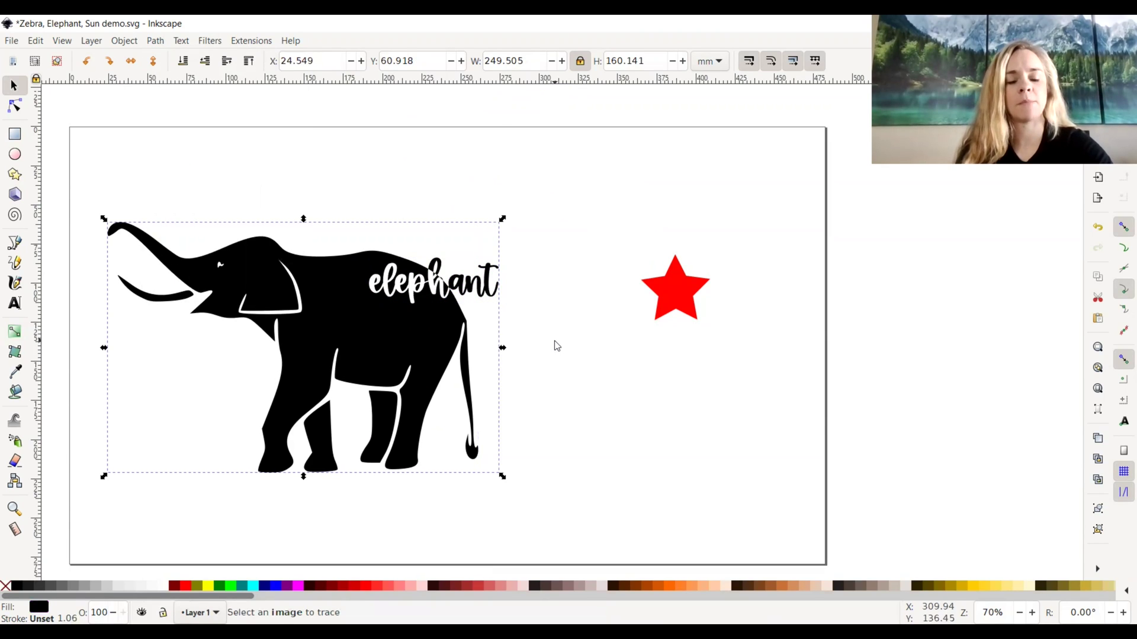
pyautogui.click(601, 332)
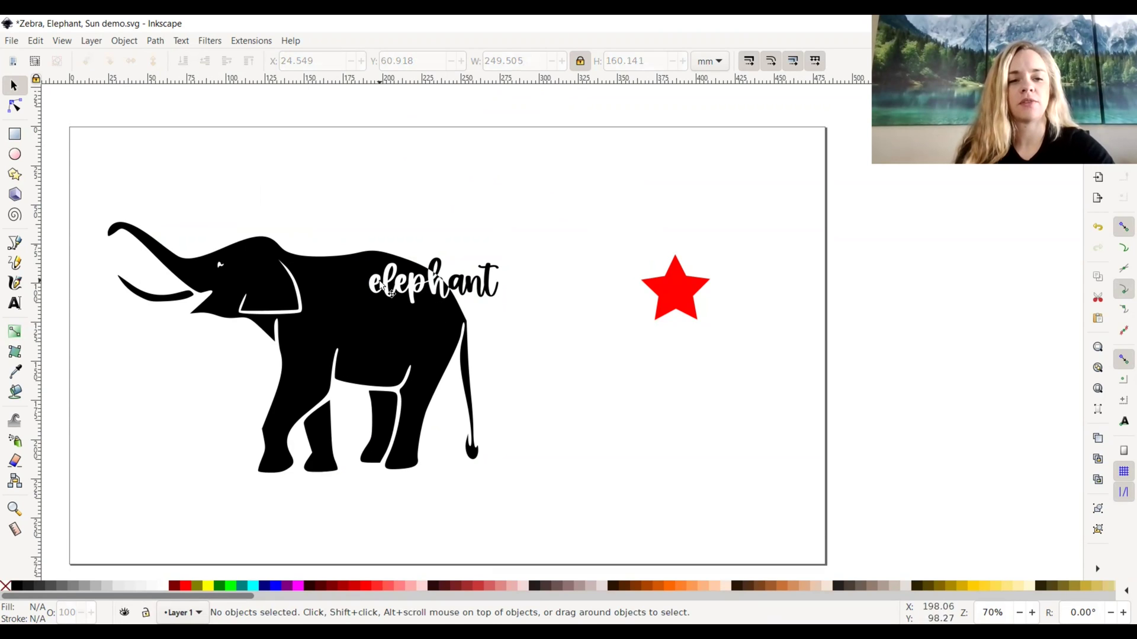
# Shift the combined 371-node elephant path slightly to X 24.927, Y 52.224 mm
pyautogui.click(391, 293)
pyautogui.moveTo(391, 293); pyautogui.dragTo(401, 293)
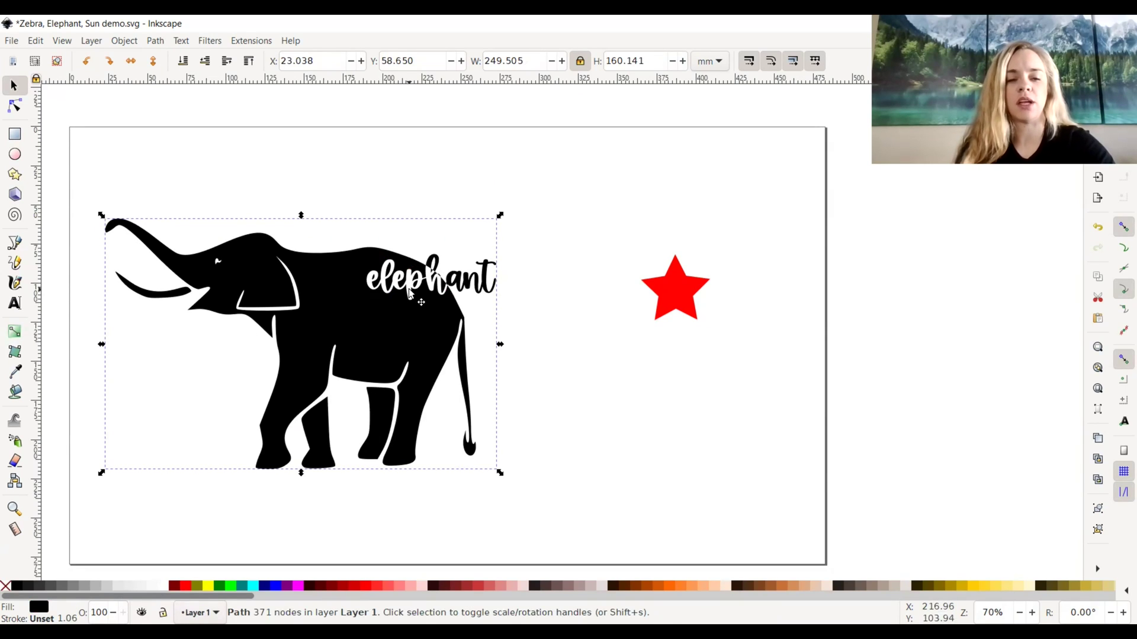
pyautogui.moveTo(408, 292)
pyautogui.mouseDown()
pyautogui.moveTo(408, 274)
pyautogui.moveTo(413, 282)
pyautogui.mouseUp()
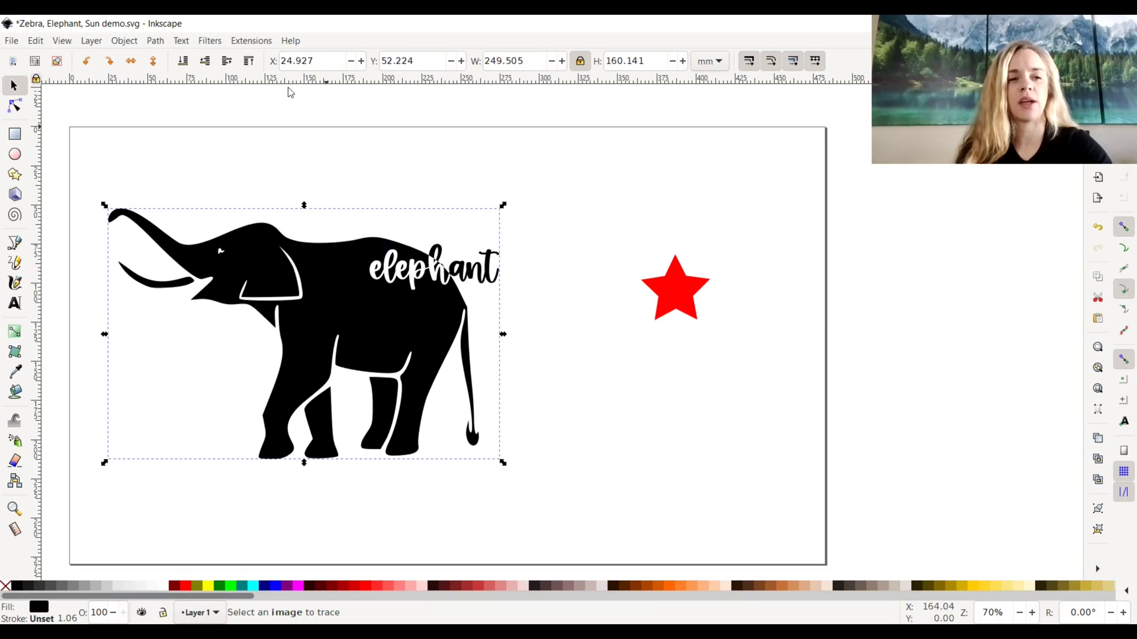
pyautogui.click(156, 41)
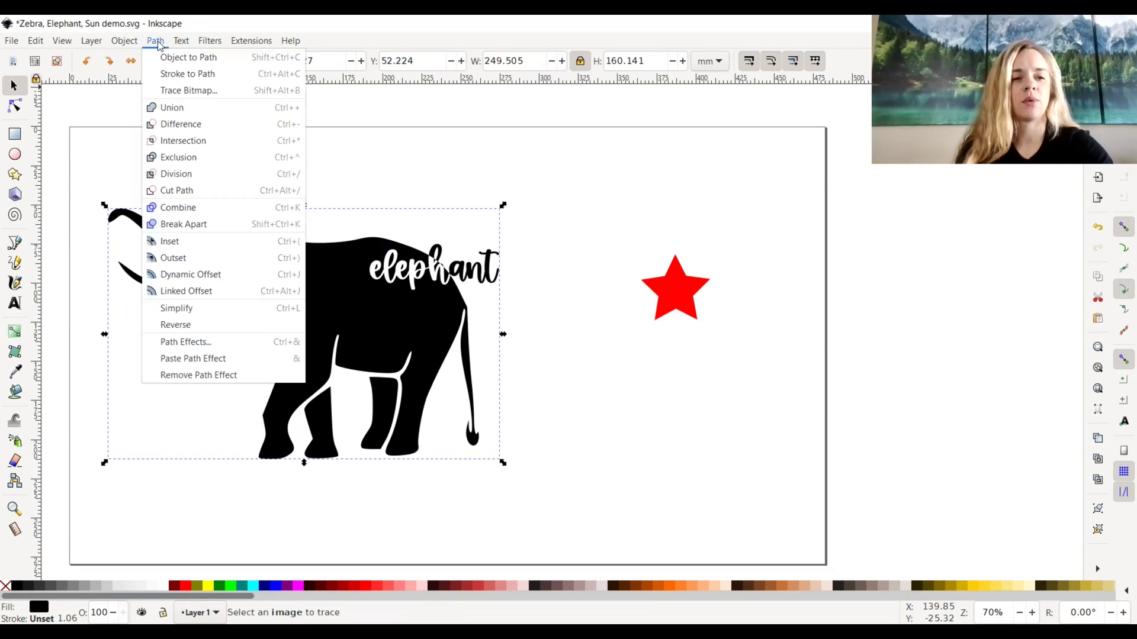
pyautogui.click(429, 136)
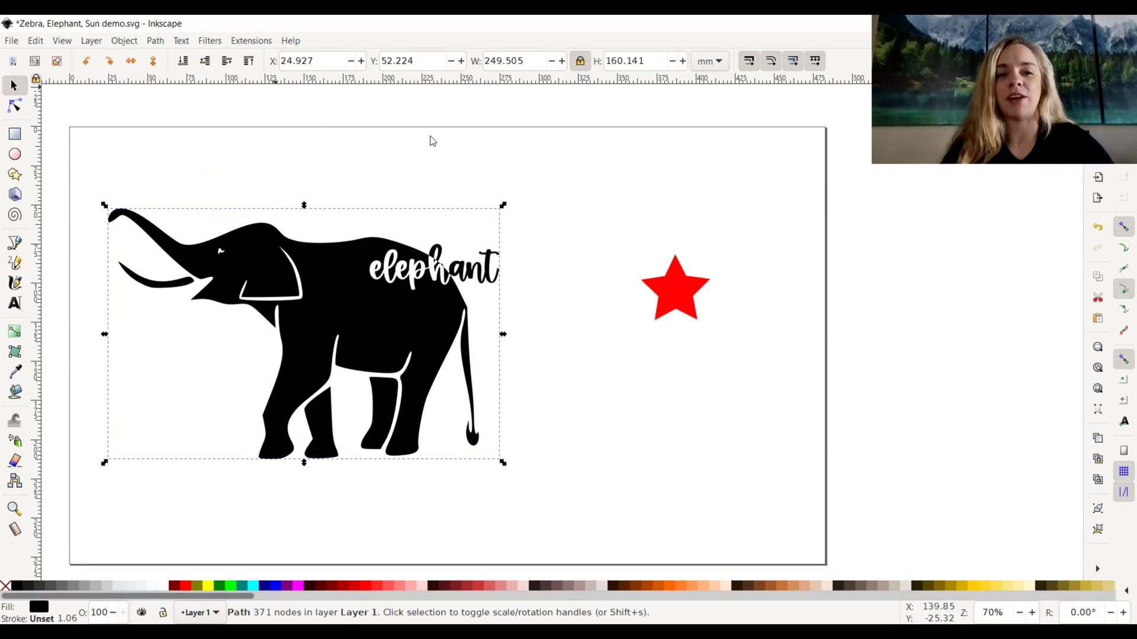